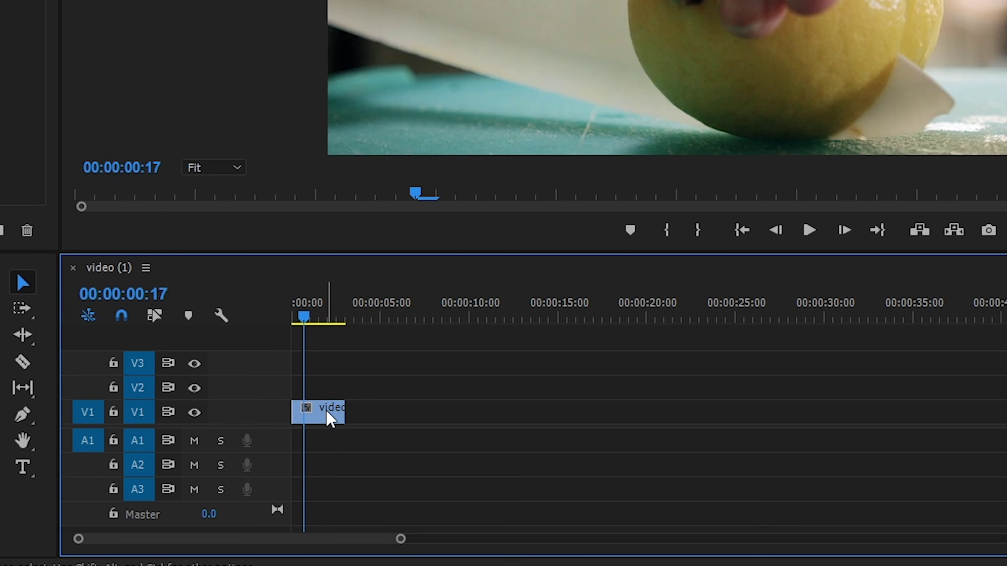
Select the video clip on track V1 and display its Effect Controls.
click(327, 418)
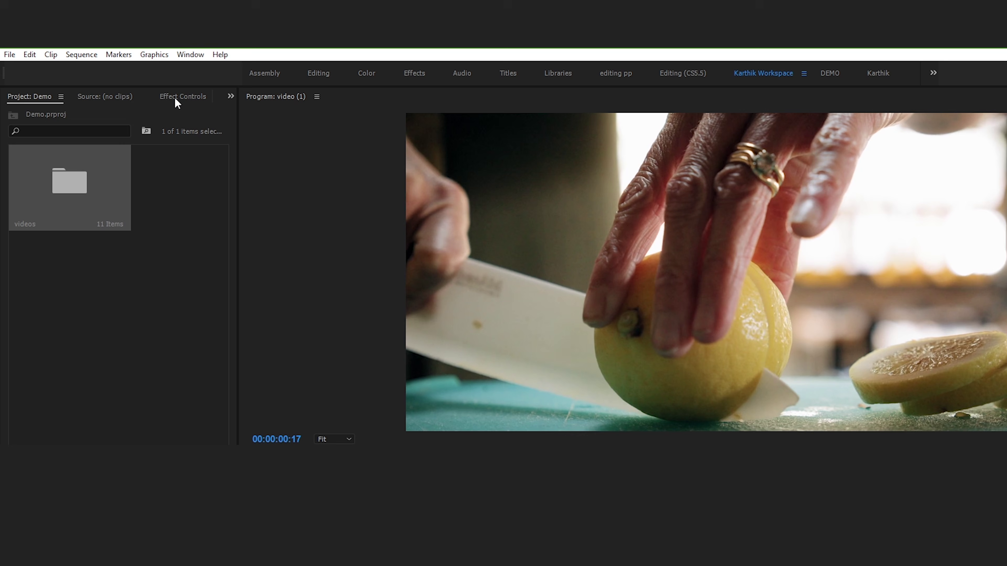
click(191, 55)
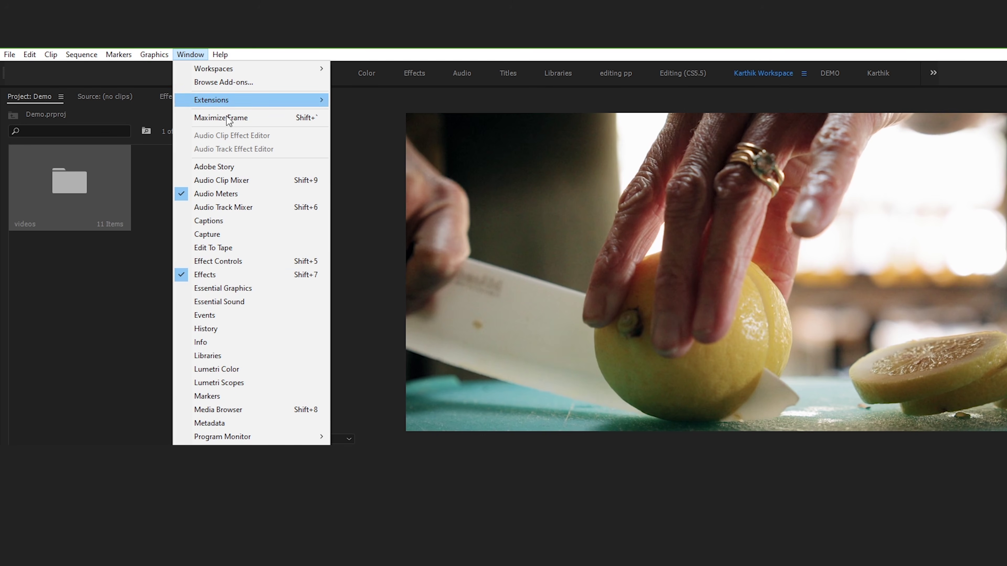
click(248, 263)
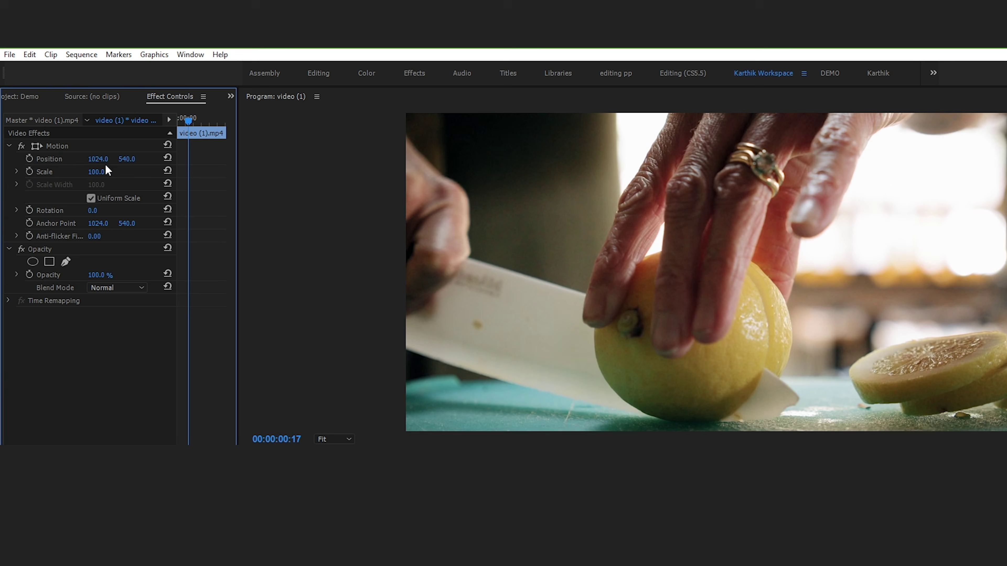
Try shifting the clip sideways in both directions, leaving its horizontal position at 1021.
drag(97, 163, 97, 162)
mouse_move(98, 158)
mouse_down()
mouse_move(0, 158)
mouse_move(102, 163)
mouse_up()
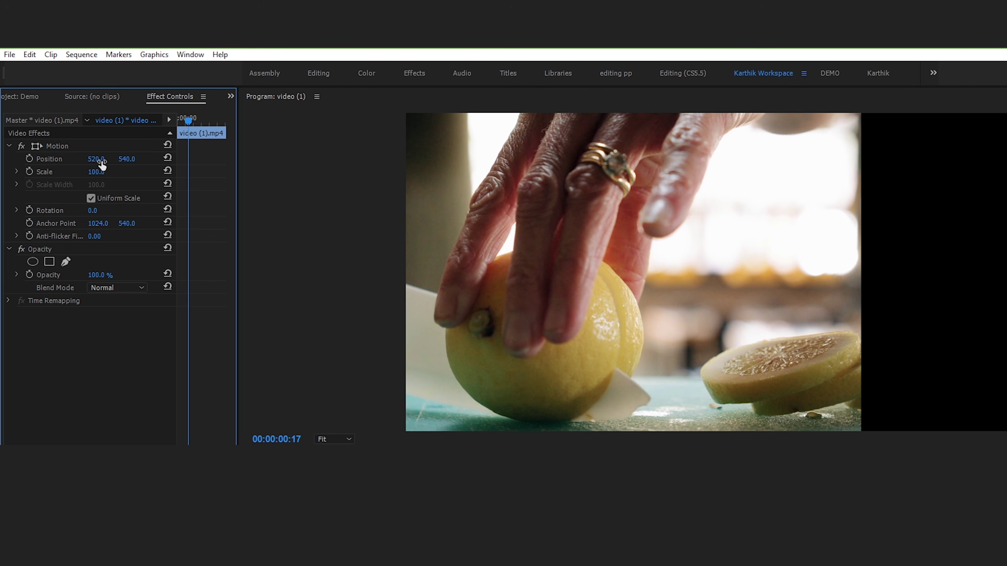
drag(102, 165, 102, 164)
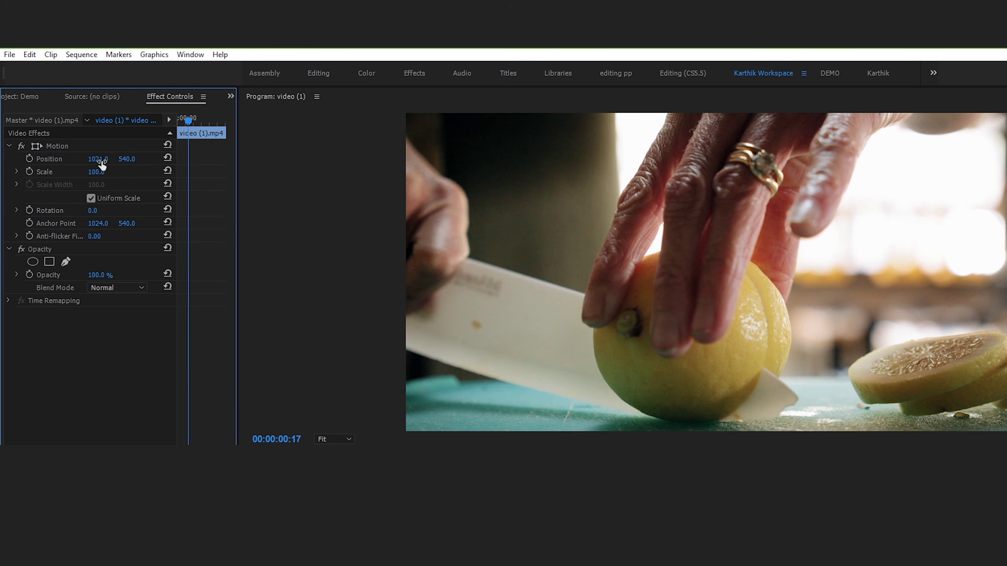
drag(98, 159, 441, 158)
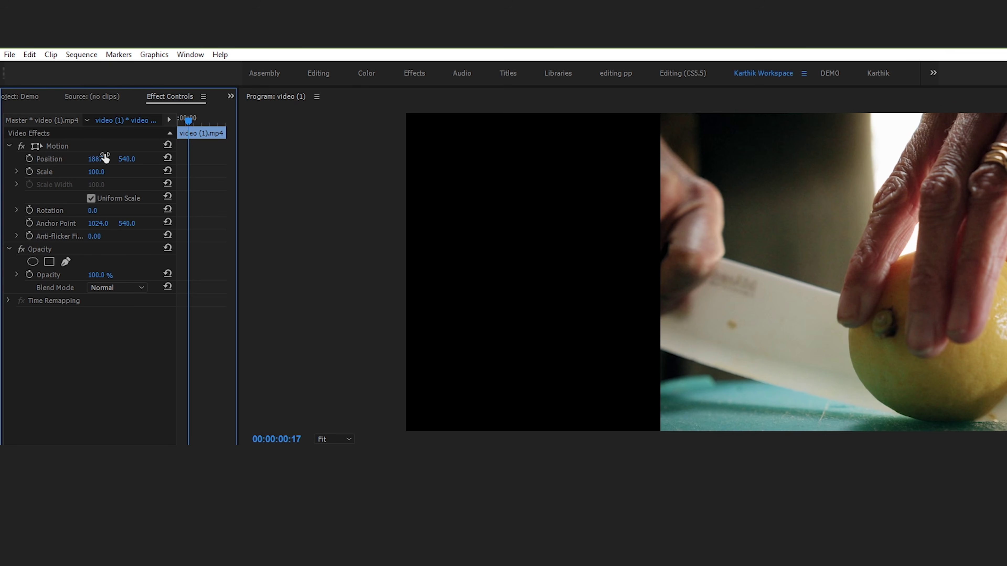
key(ctrl+z)
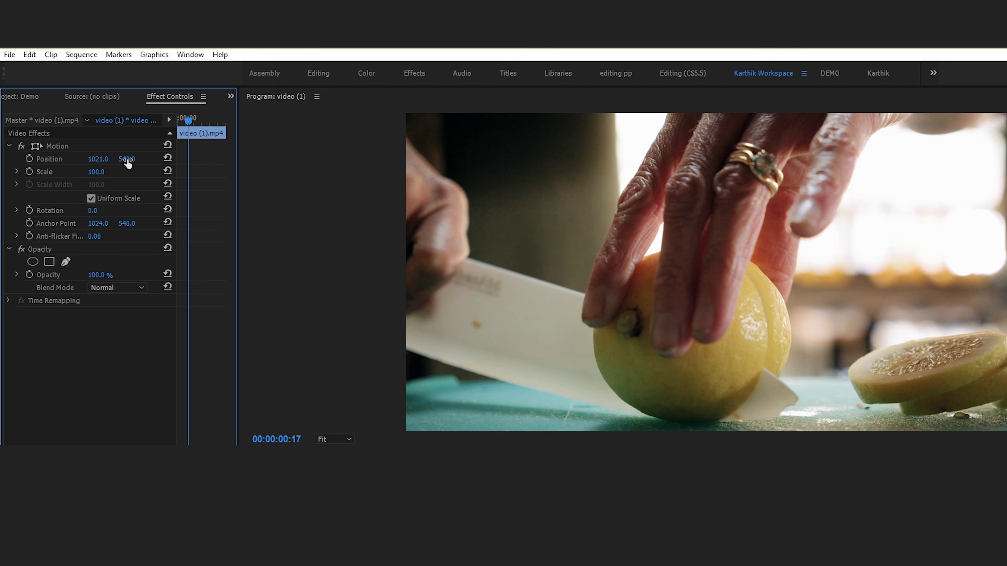
Try raising the clip to vertical position 239 and lowering it past centre, undoing each move, and save the project.
drag(126, 159, 7, 159)
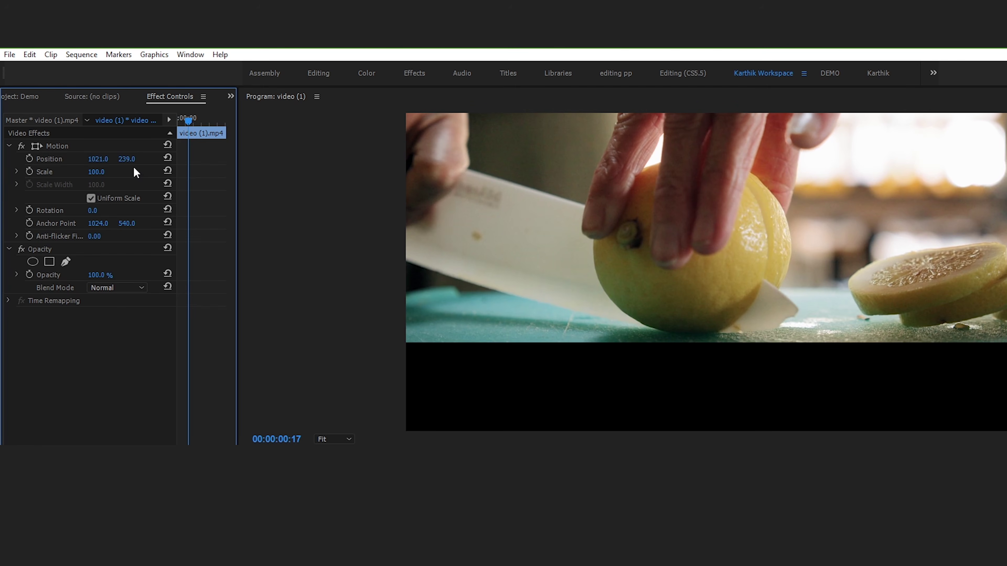
key(ctrl+z)
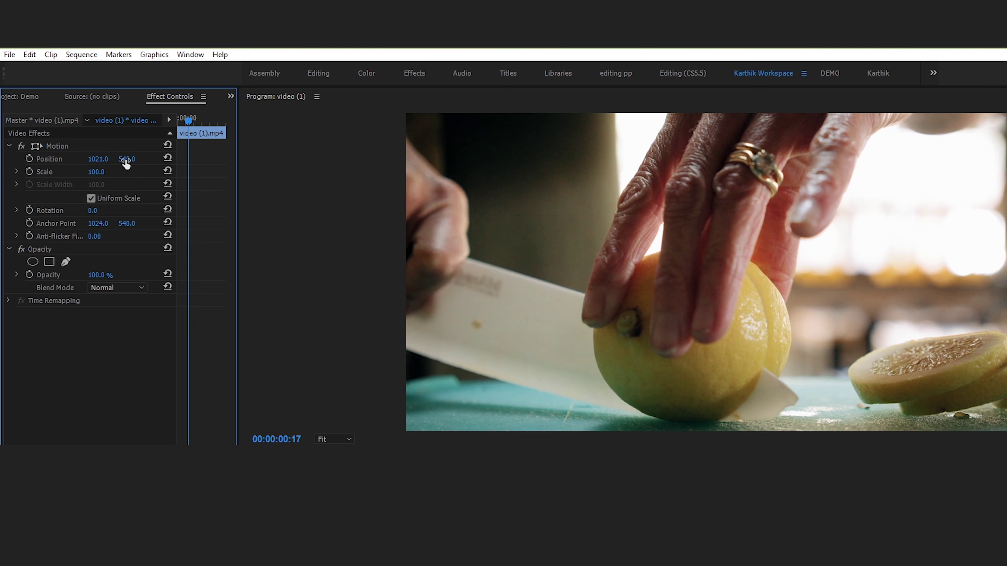
drag(126, 164, 219, 164)
mouse_move(127, 159)
mouse_down()
mouse_move(181, 160)
mouse_move(132, 161)
mouse_up()
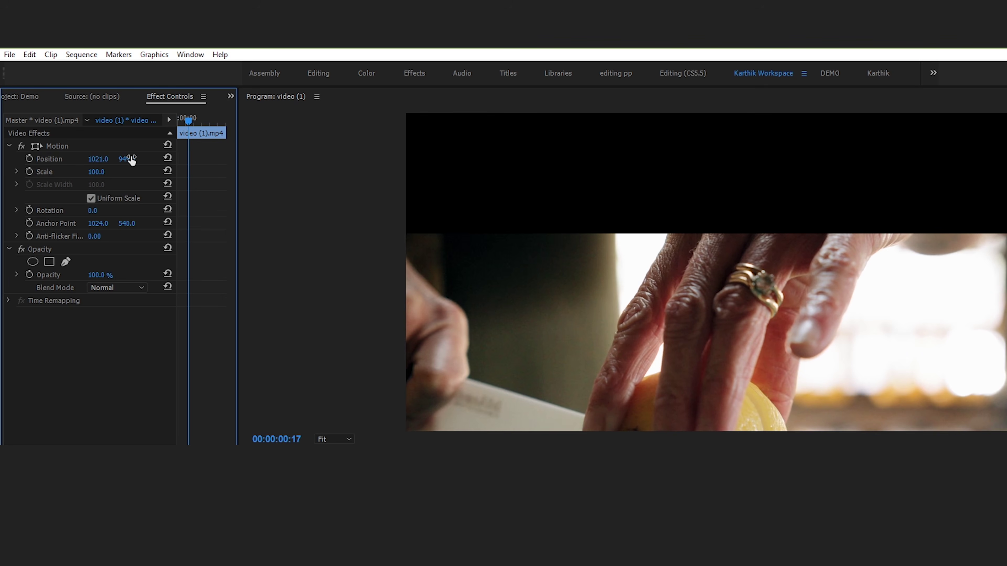
key(ctrl+z)
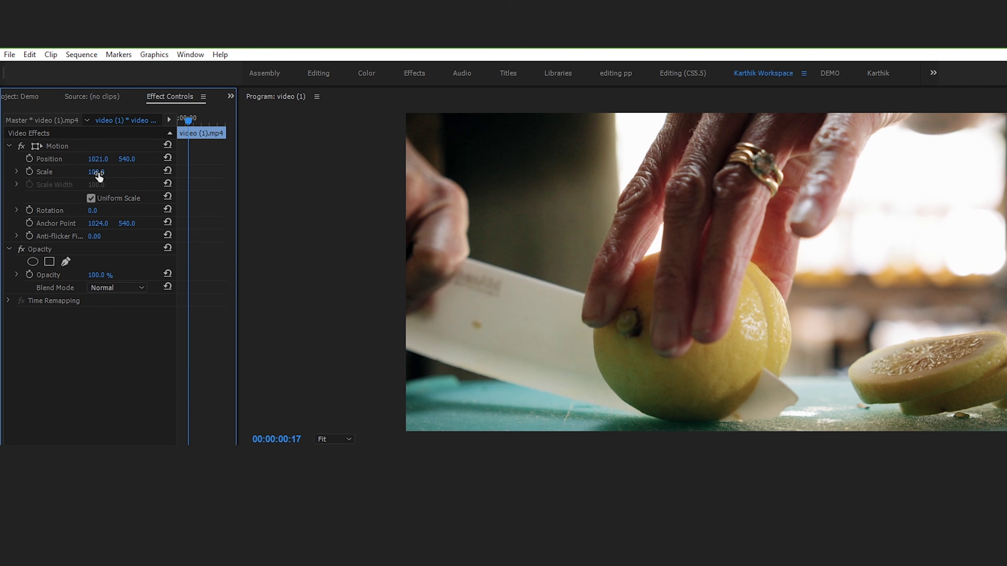
key(ctrl+s)
Try enlarging the clip to a scale of 244, and reset the scale to 100.
drag(96, 172, 154, 172)
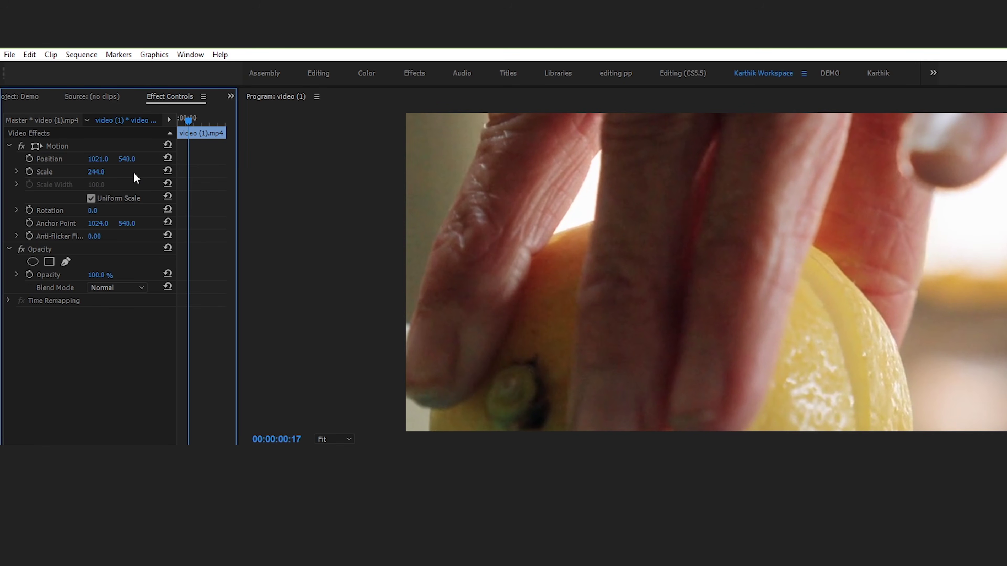
click(96, 173)
text(100)
key(Return)
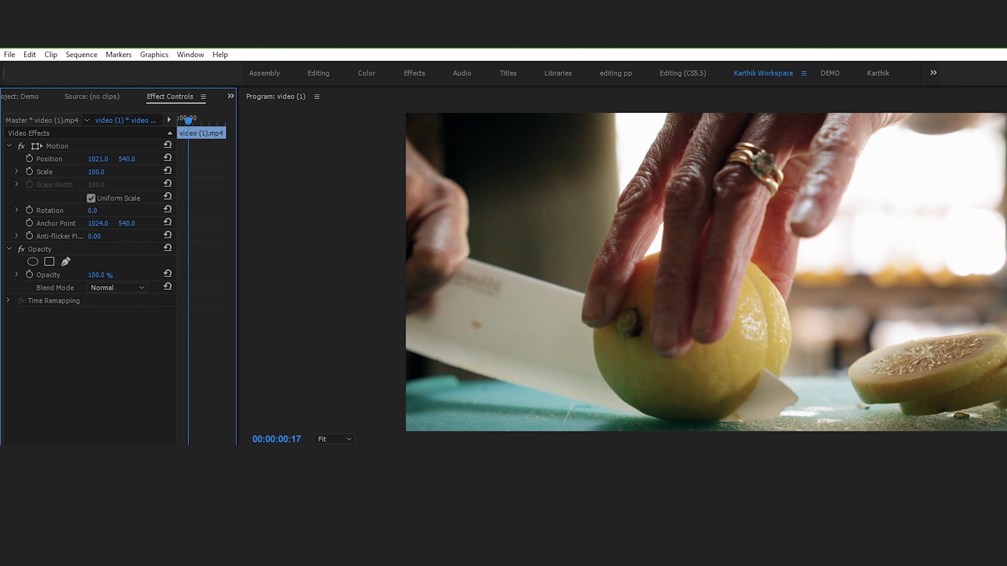
Try shrinking the clip to scales of 16 and 61, reset the scale to 100, and save the project.
drag(96, 172, 62, 172)
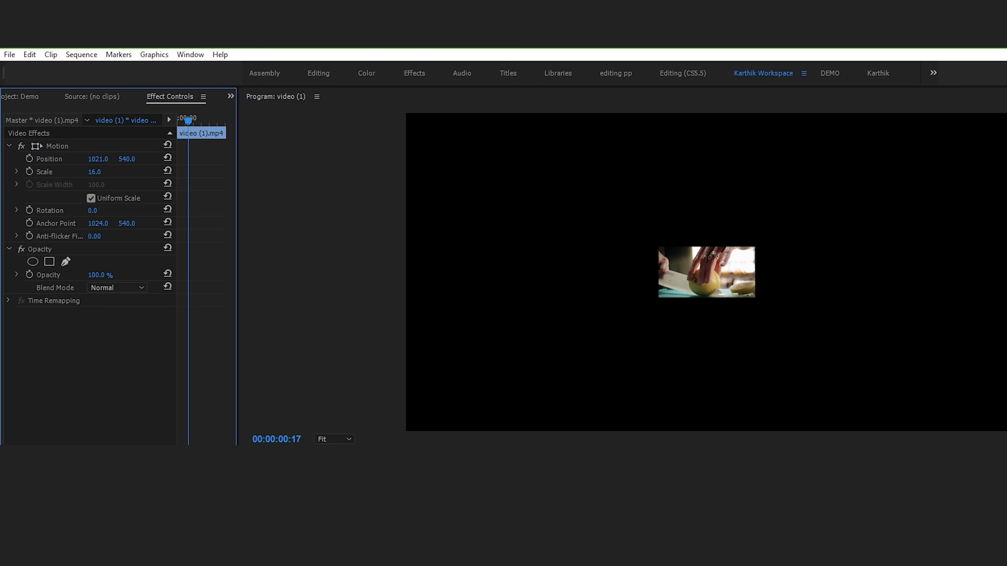
drag(86, 172, 104, 172)
click(96, 172)
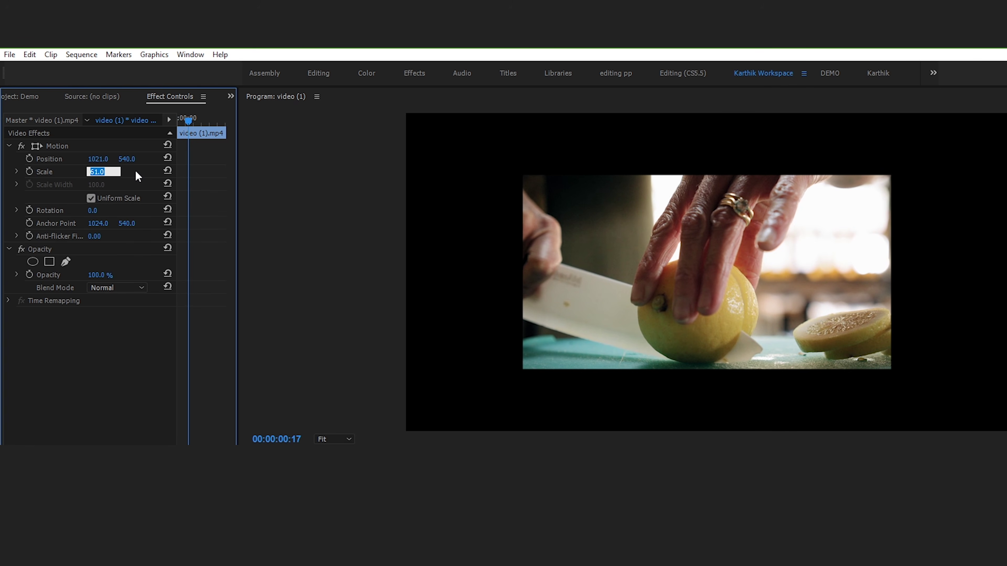
text(100)
key(Return)
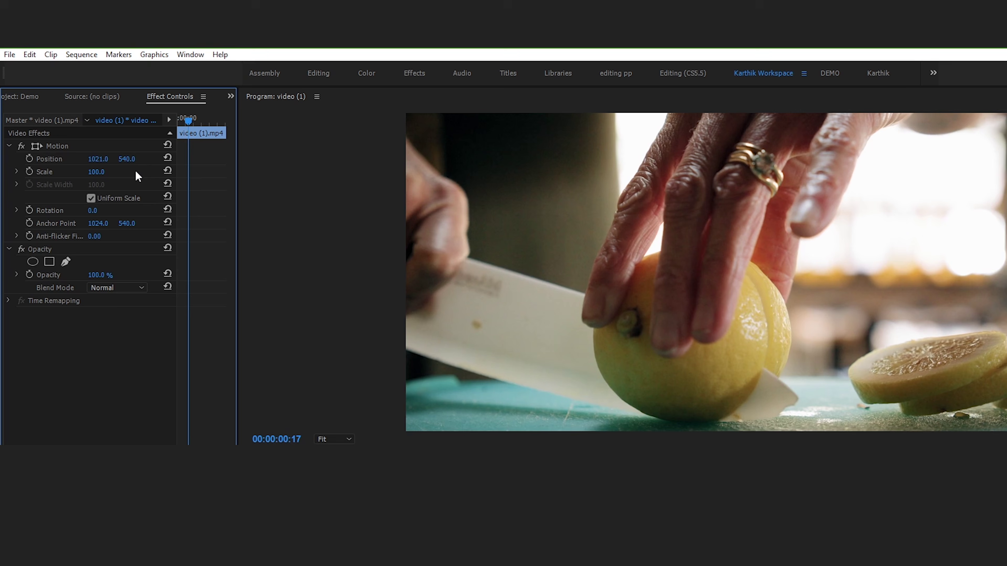
key(ctrl+s)
Try rotating the clip to 180°, and reset its rotation to 0.
drag(92, 211, 133, 209)
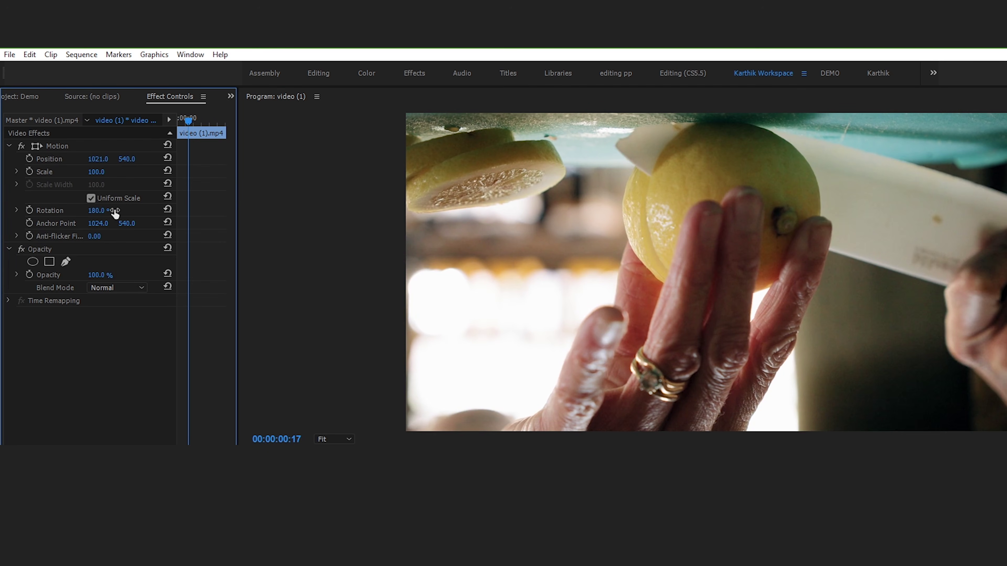
click(104, 212)
text(0)
key(Return)
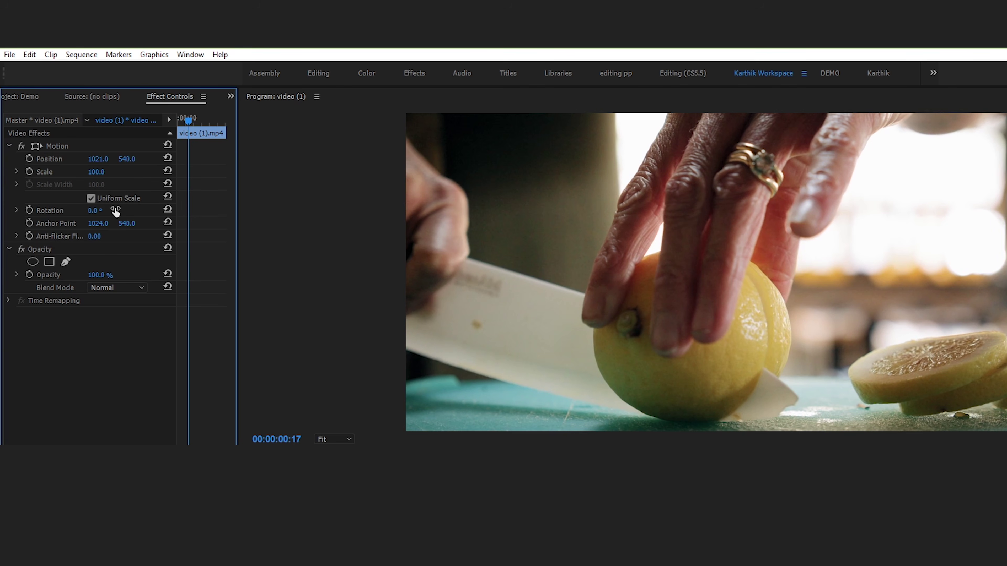
Try fading the clip to 0% opacity, and restore its opacity to 100%.
click(131, 250)
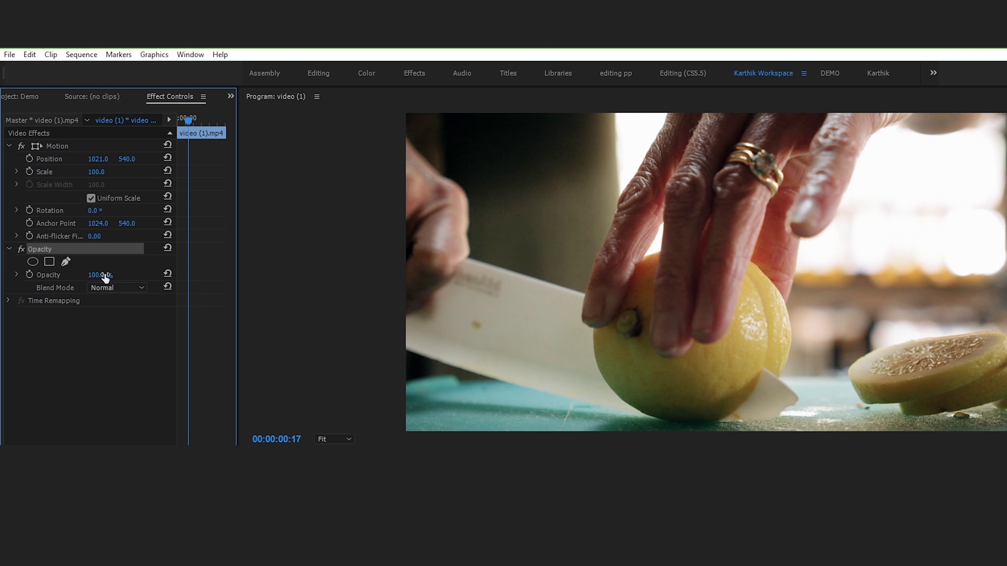
drag(105, 277, 66, 278)
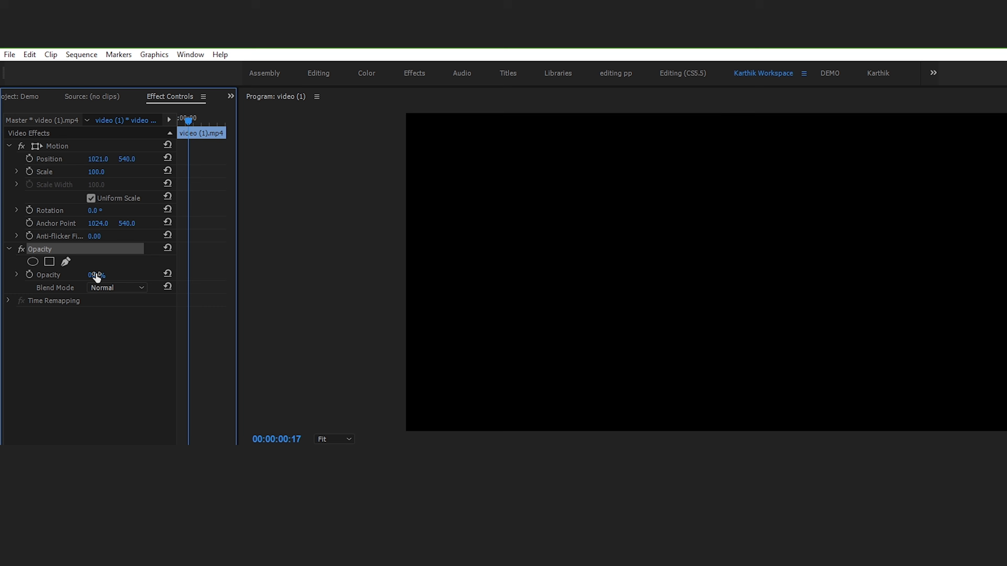
drag(97, 275, 125, 276)
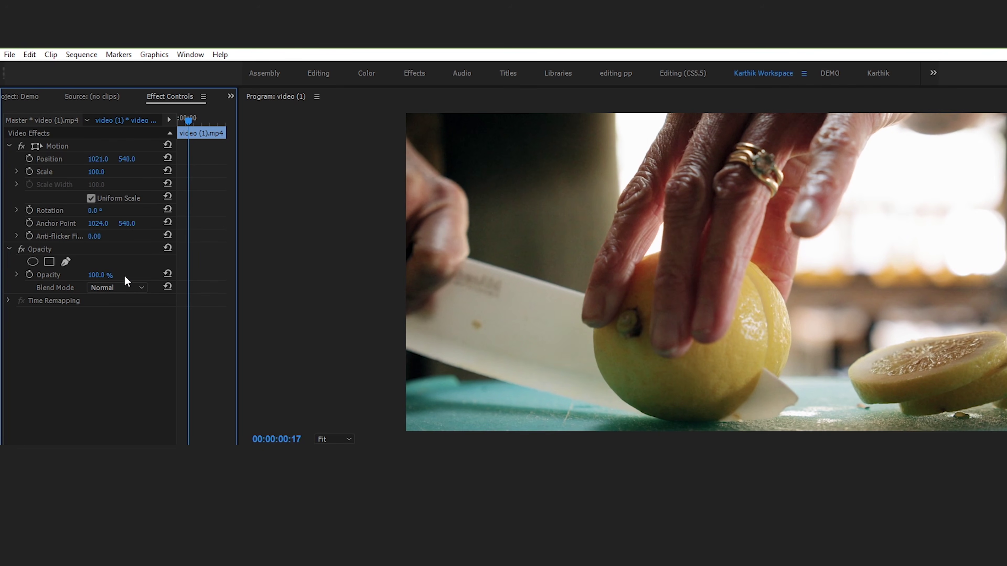